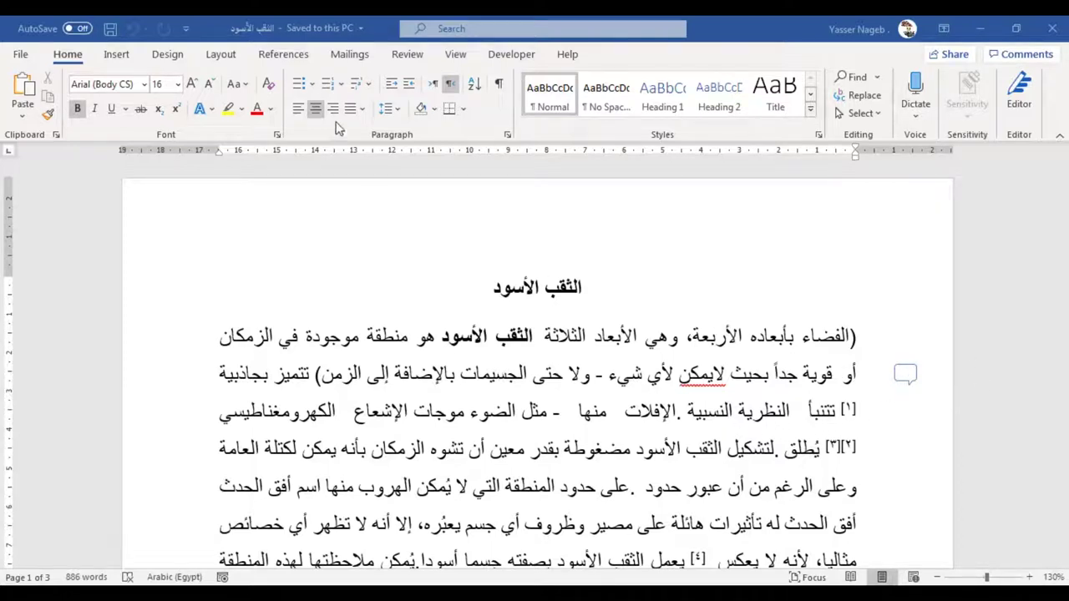
Step: Switch the ribbon to the Review tab to reach the commenting tools
click(407, 55)
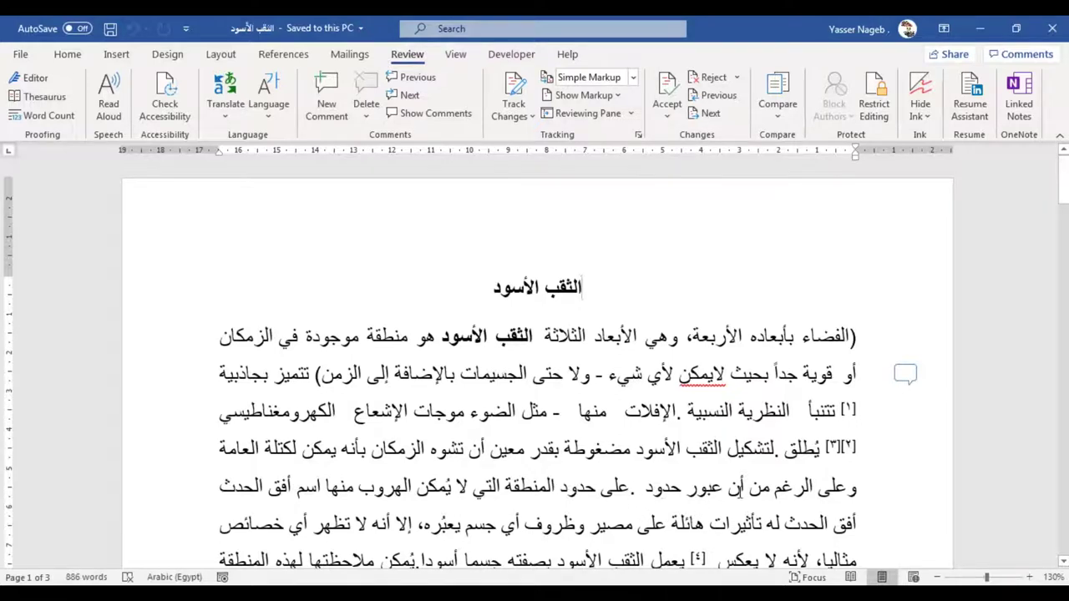
Step: Select 'لتشكيل الثقب الأسود' and attach the comment 'تأكد من المصطلح العلمي' to it
drag(775, 448, 641, 453)
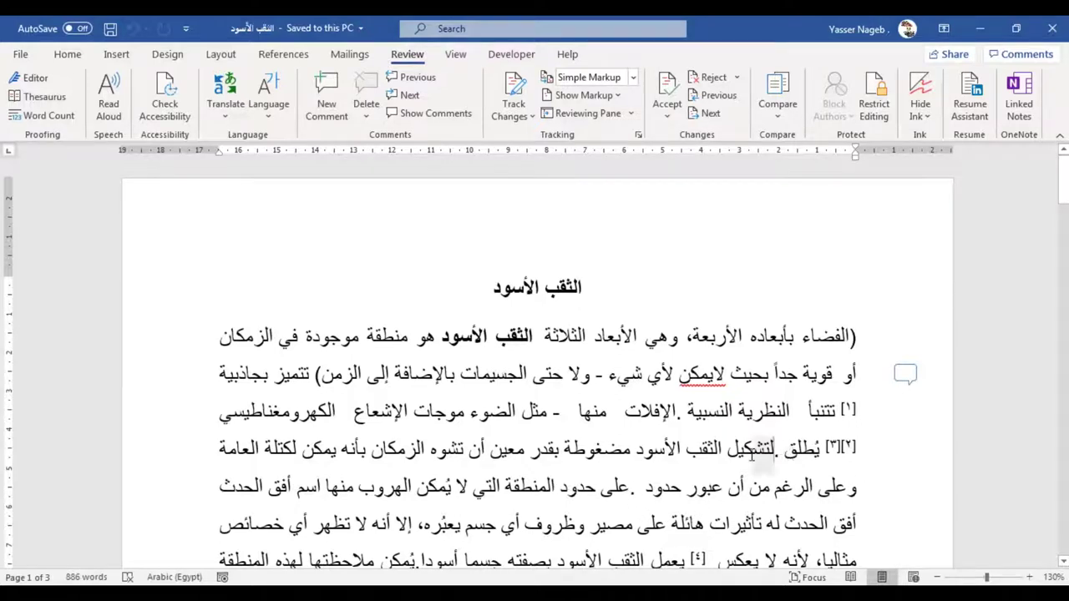
key(ctrl+shift)
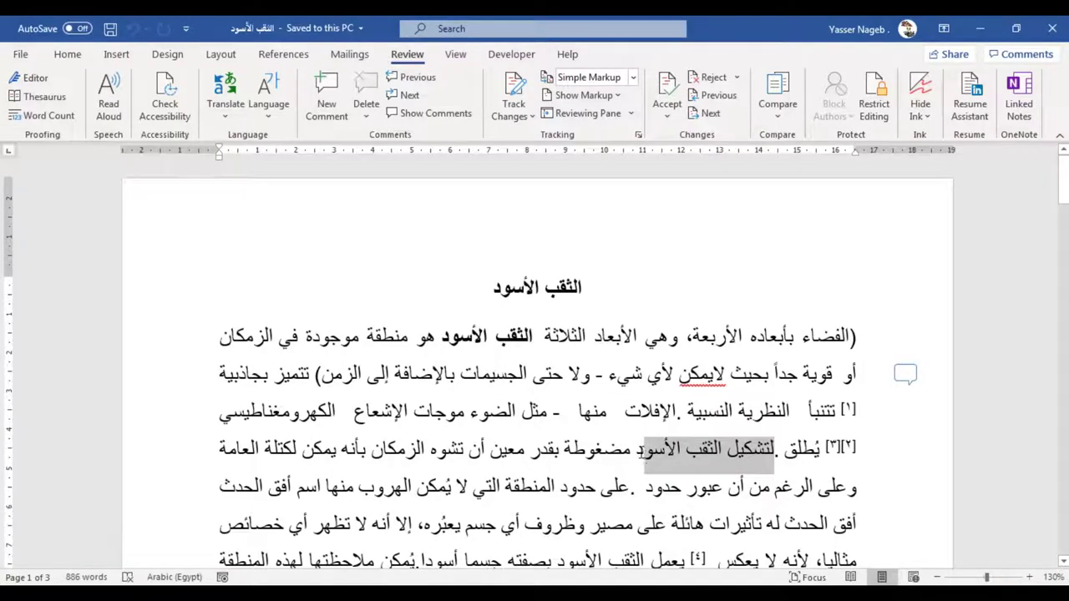
shift+click(637, 452)
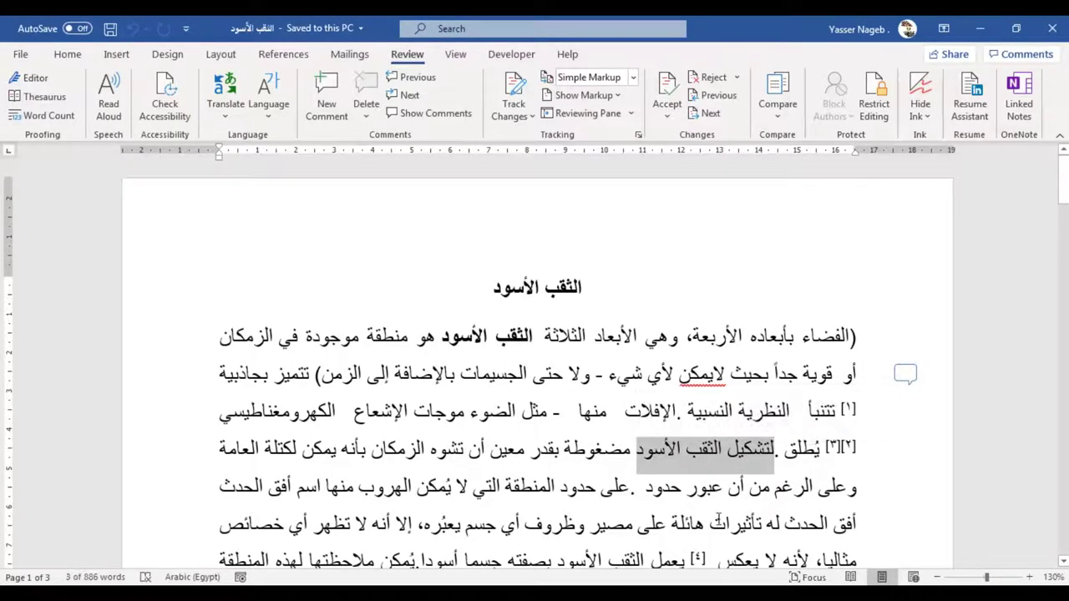
click(327, 109)
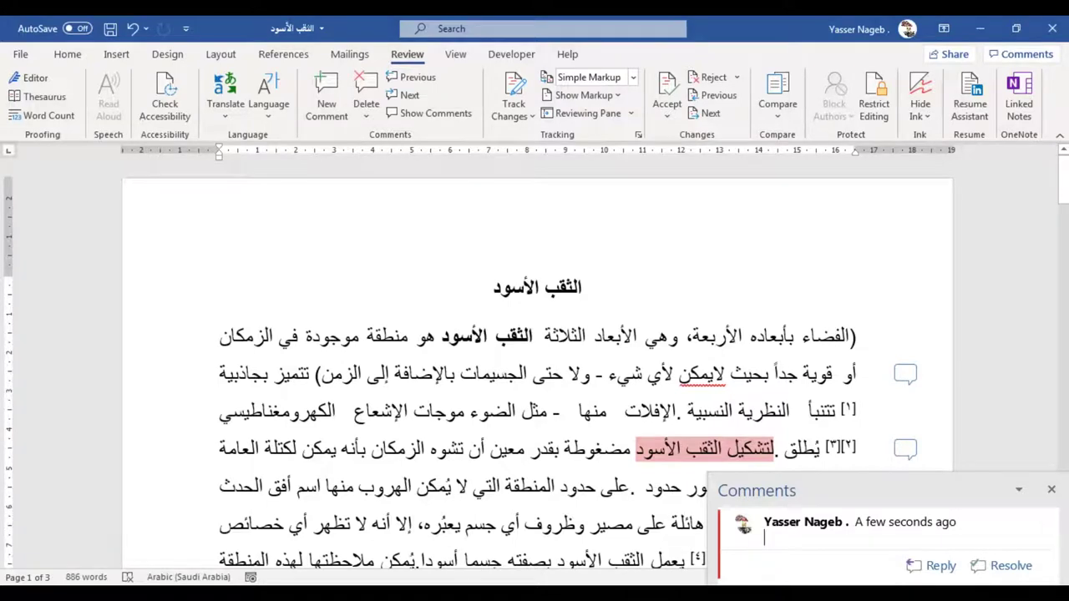
text(ت)
text(أكد من المصطلح)
text(ح العلمي)
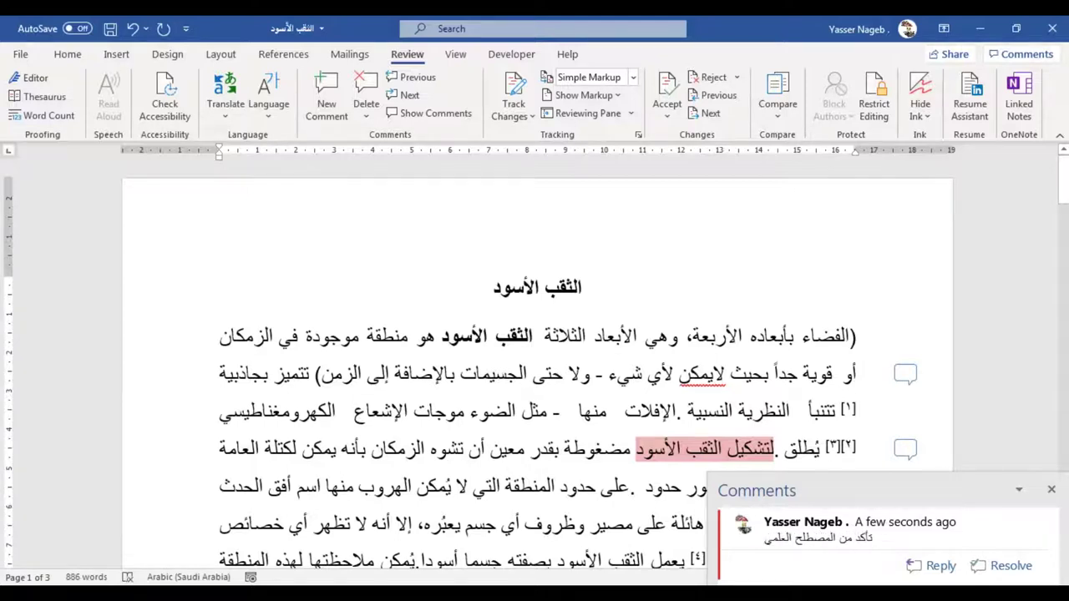
click(632, 484)
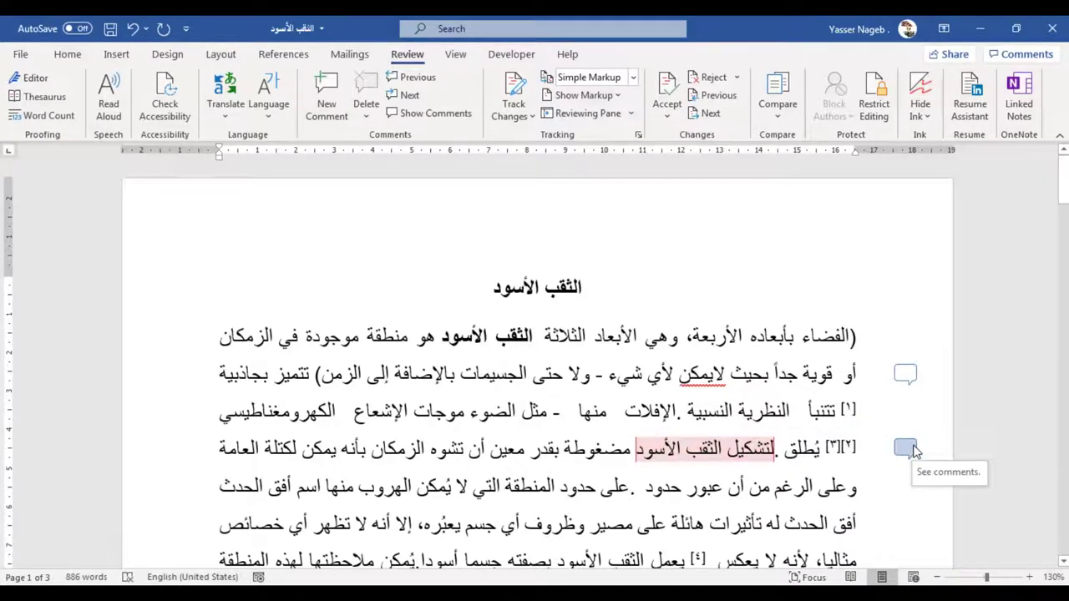
click(906, 448)
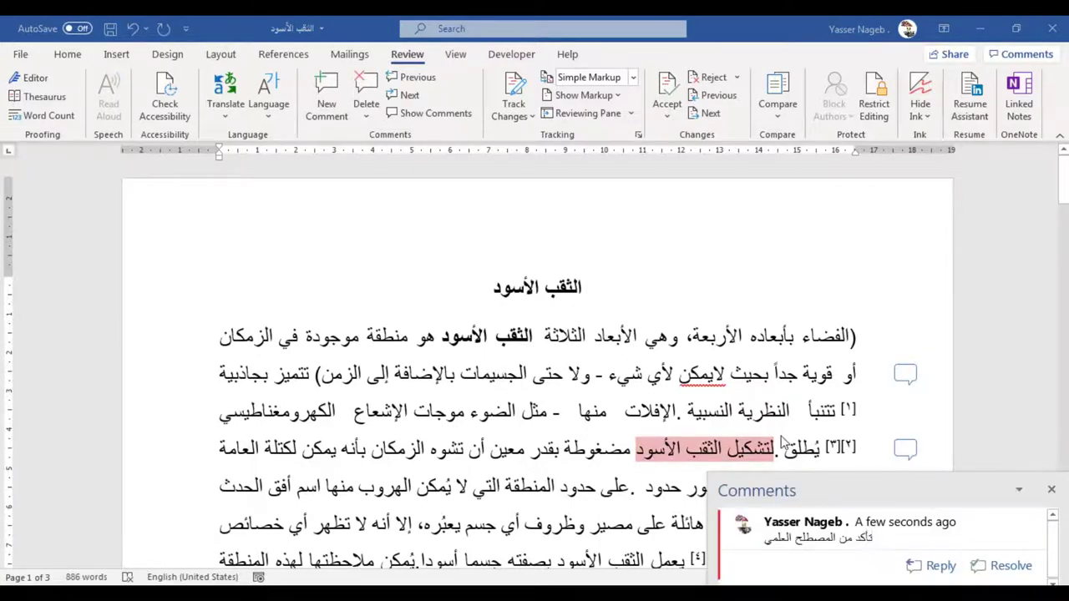
scroll(876, 409, down, 3)
scroll(877, 409, up, 2)
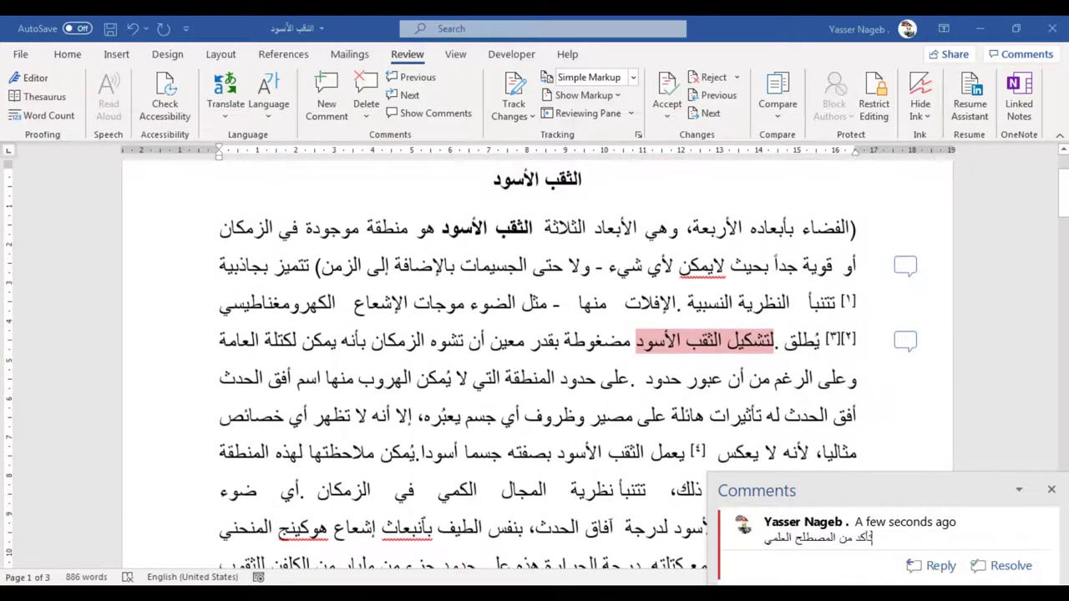
click(1051, 489)
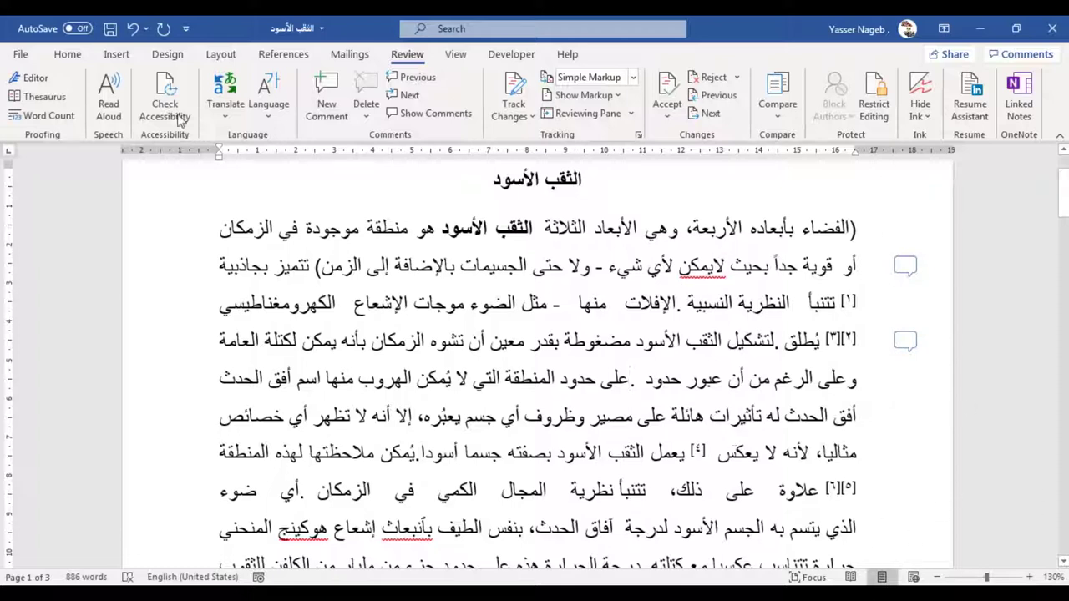
Step: Save the document, then open and close the 'خطأ إملائي' comment on 'لايمكن'
click(106, 32)
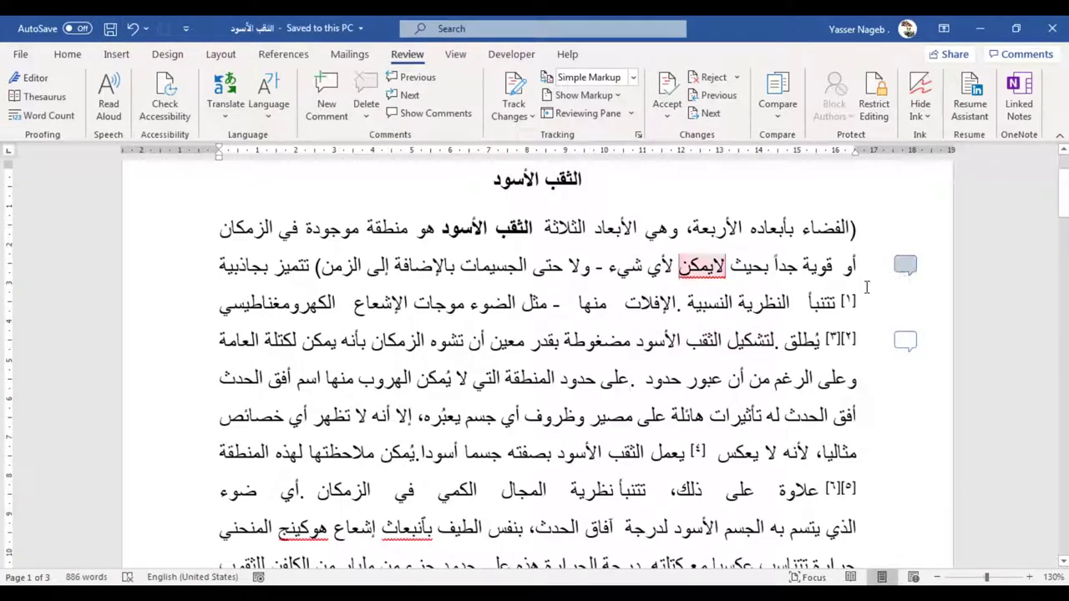
click(911, 273)
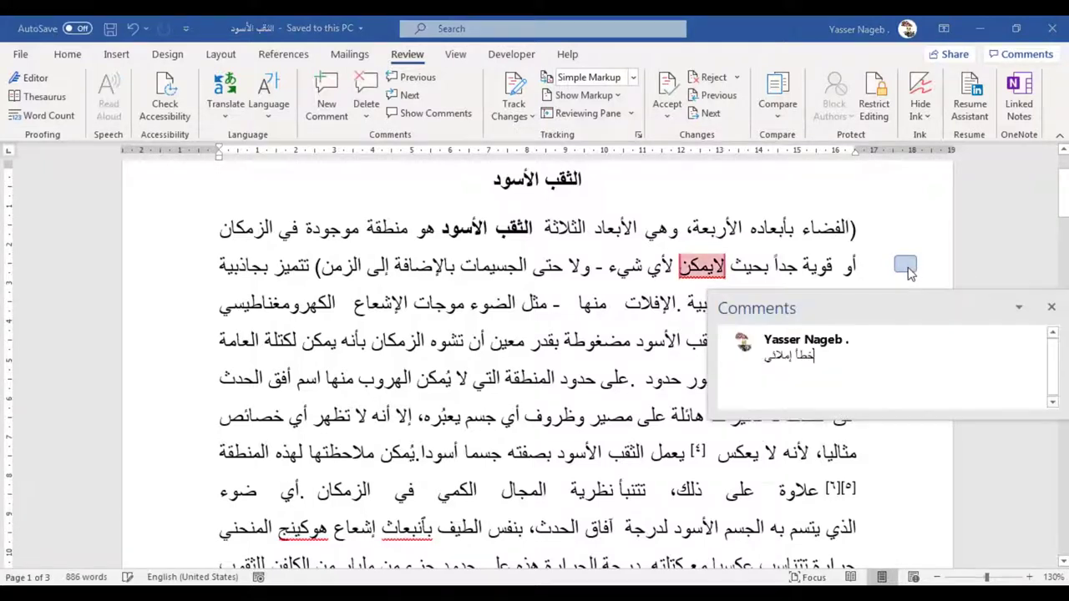
mouse_move(822, 386)
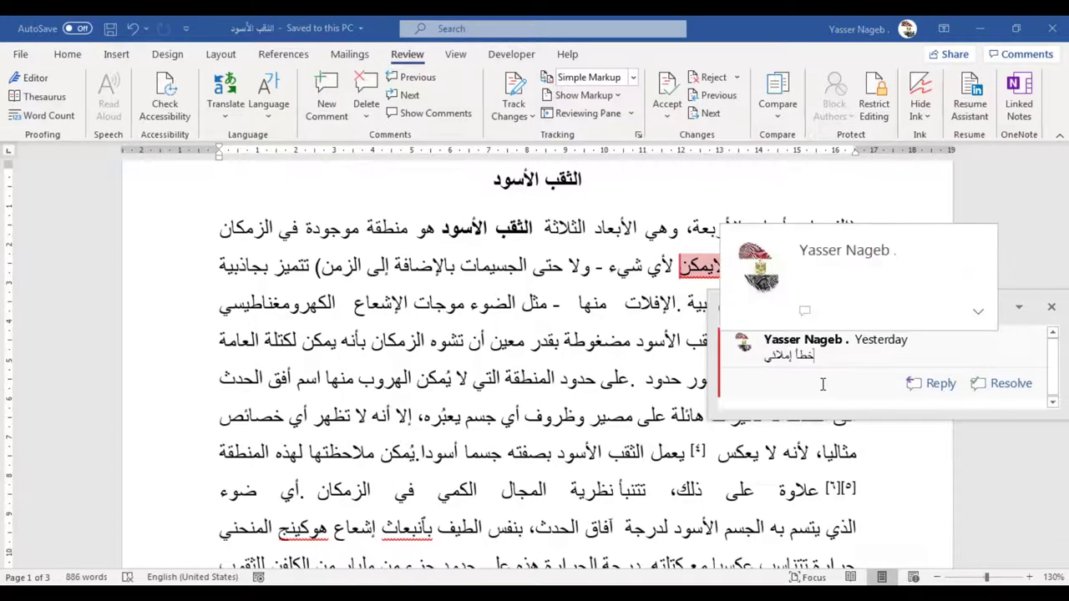
click(1052, 307)
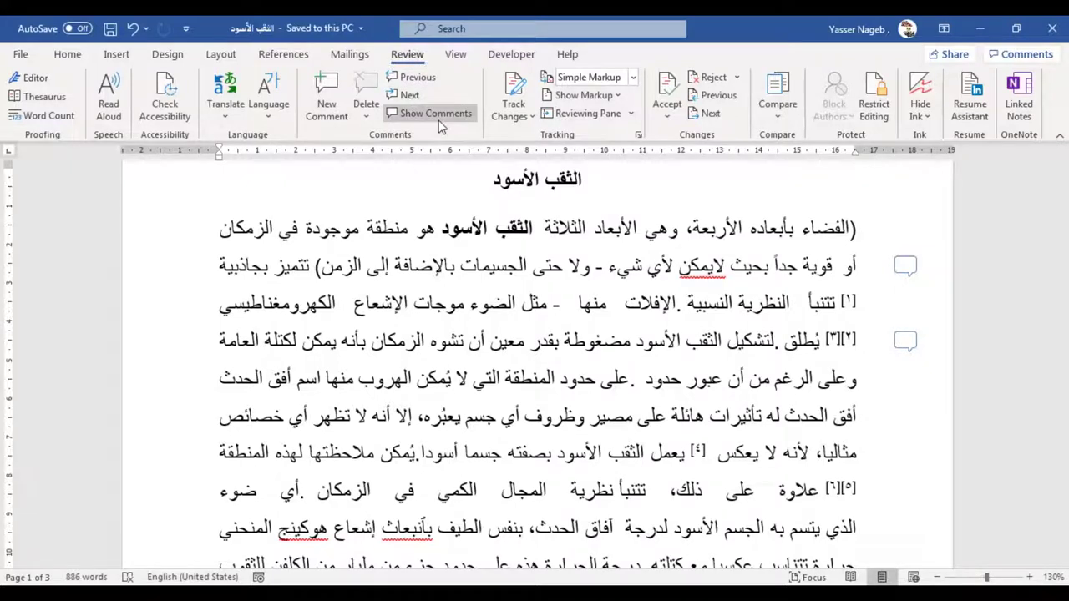
click(1055, 60)
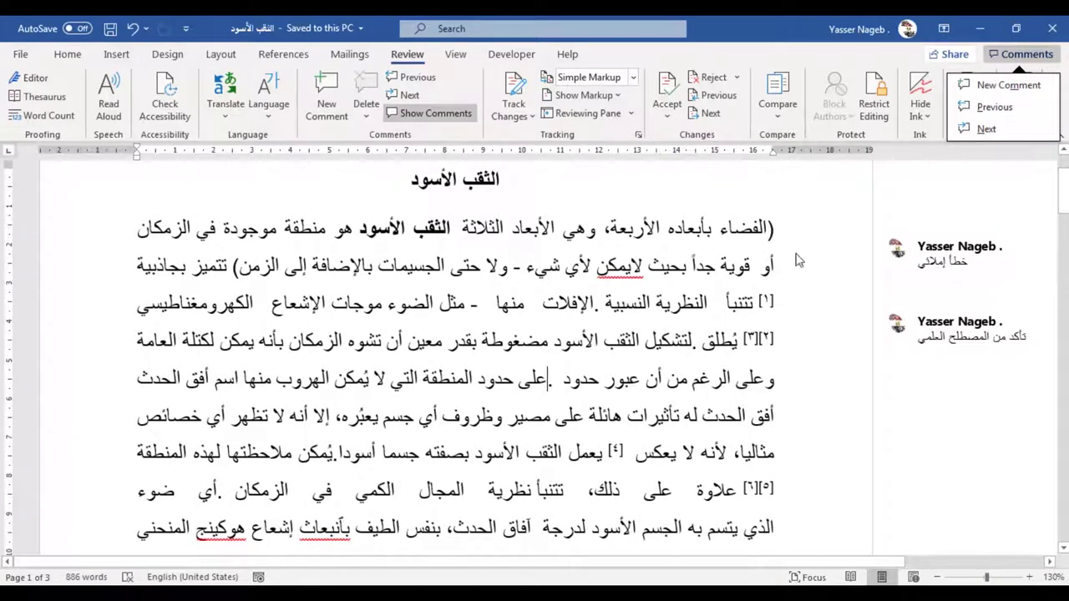
click(965, 249)
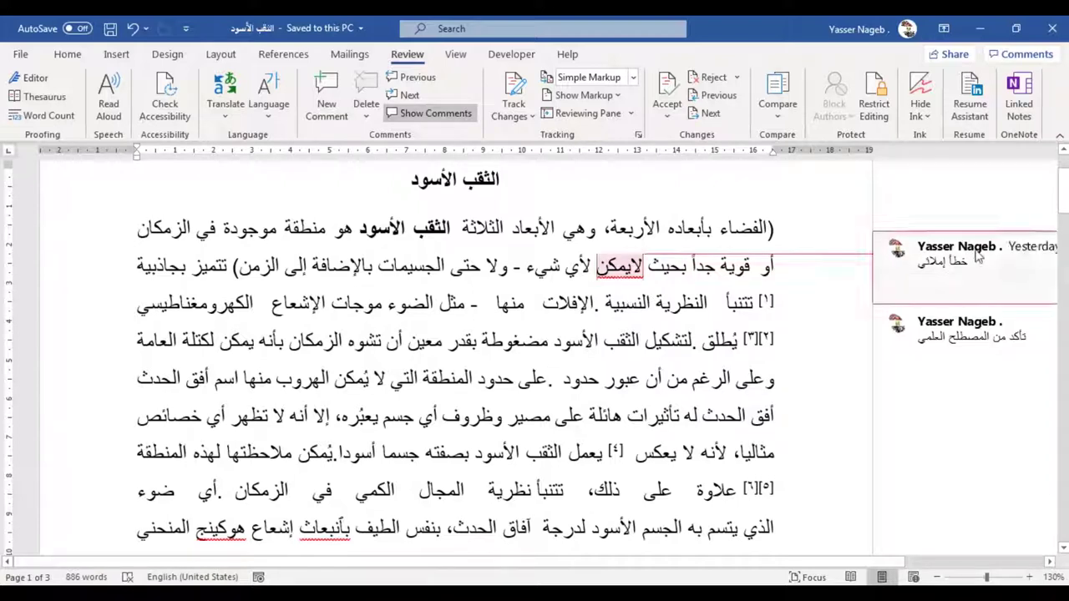
click(974, 331)
click(692, 341)
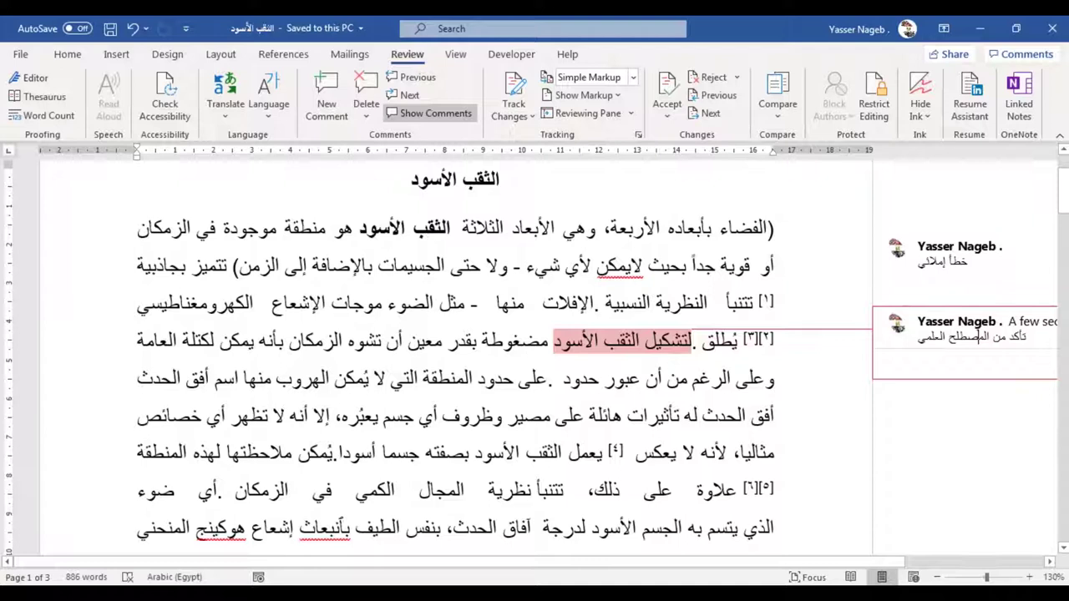
click(624, 461)
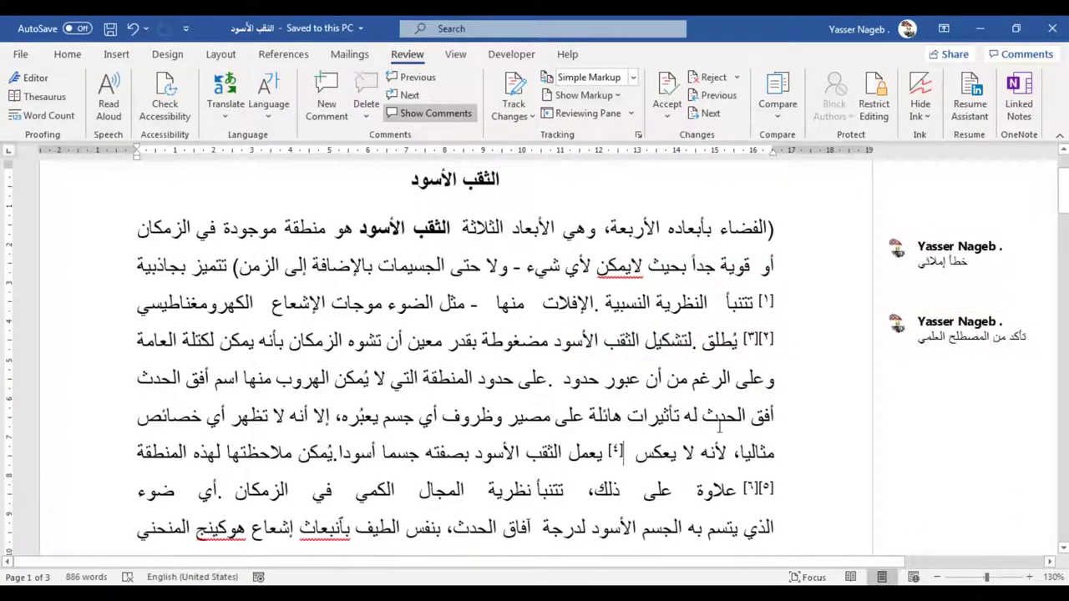
click(430, 114)
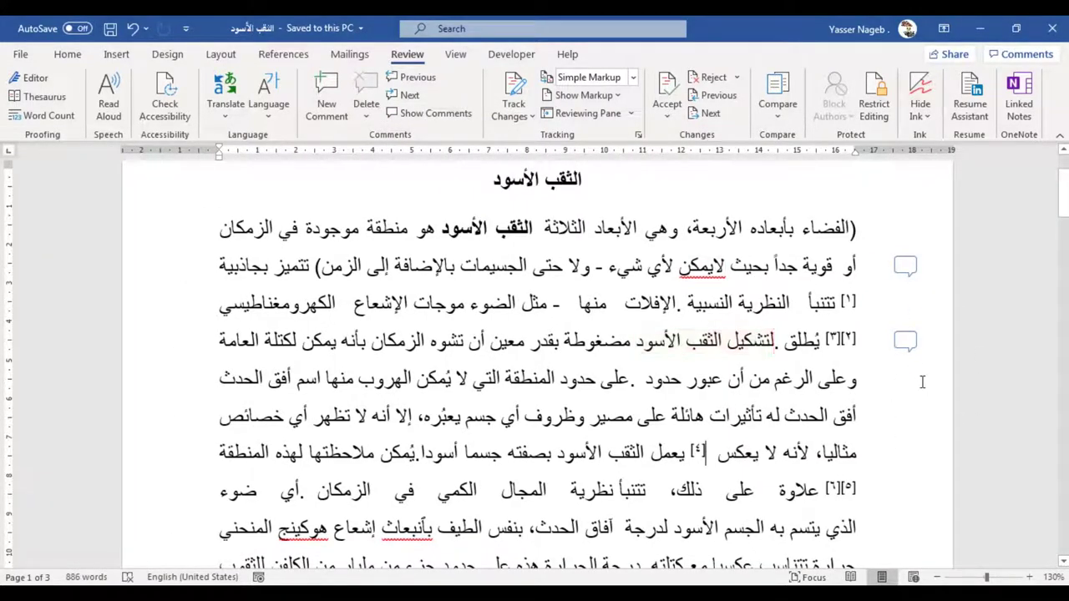
Step: Open the comment on 'لتشكيل الثقب الأسود' and delete it with Delete Comment
click(844, 355)
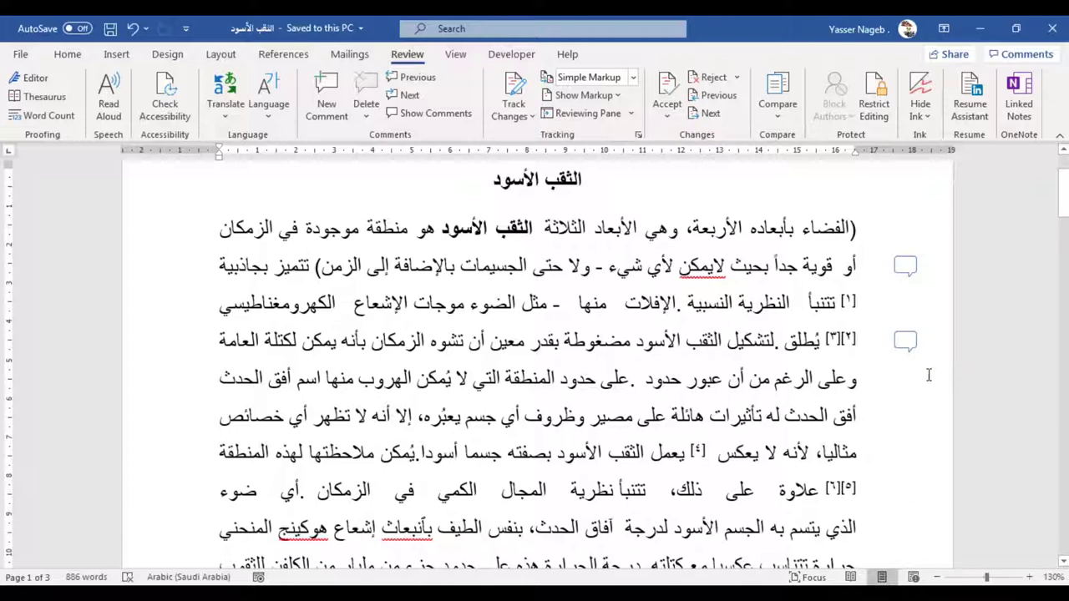
click(916, 344)
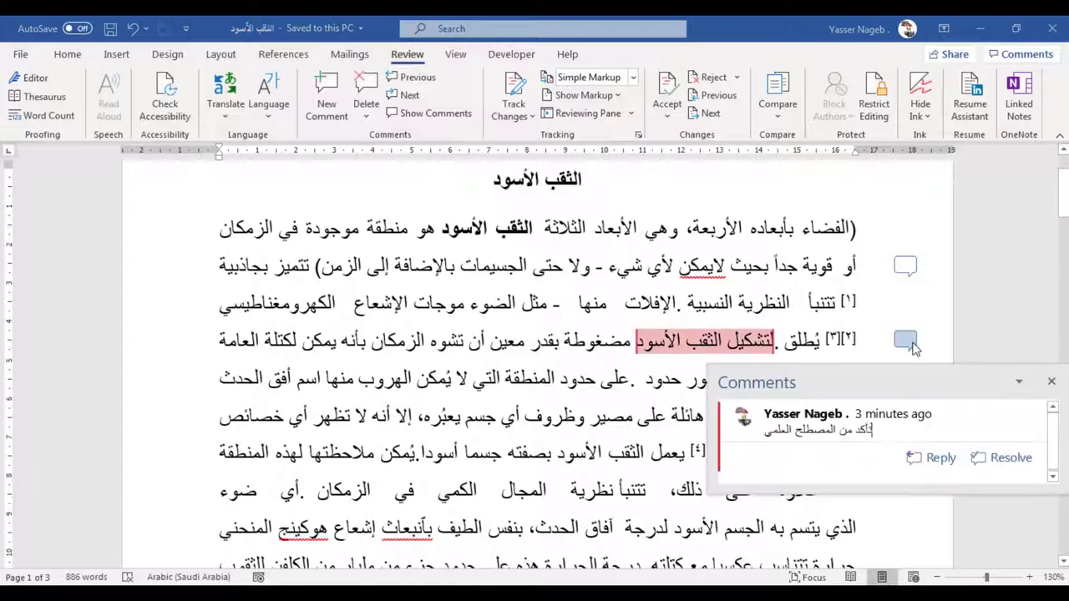
triple_click(845, 429)
right_click(846, 434)
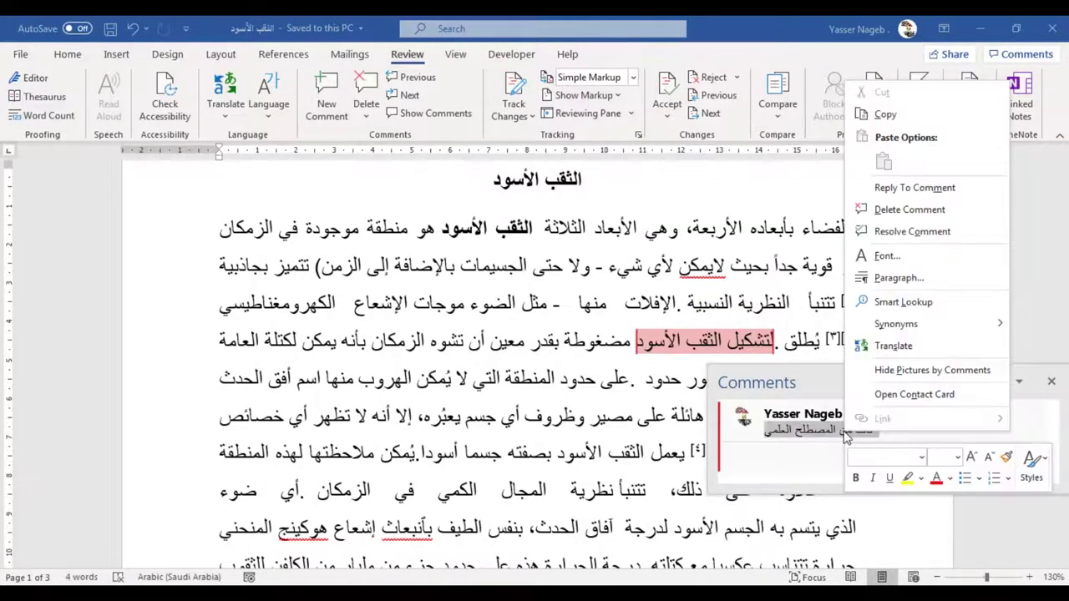
click(943, 209)
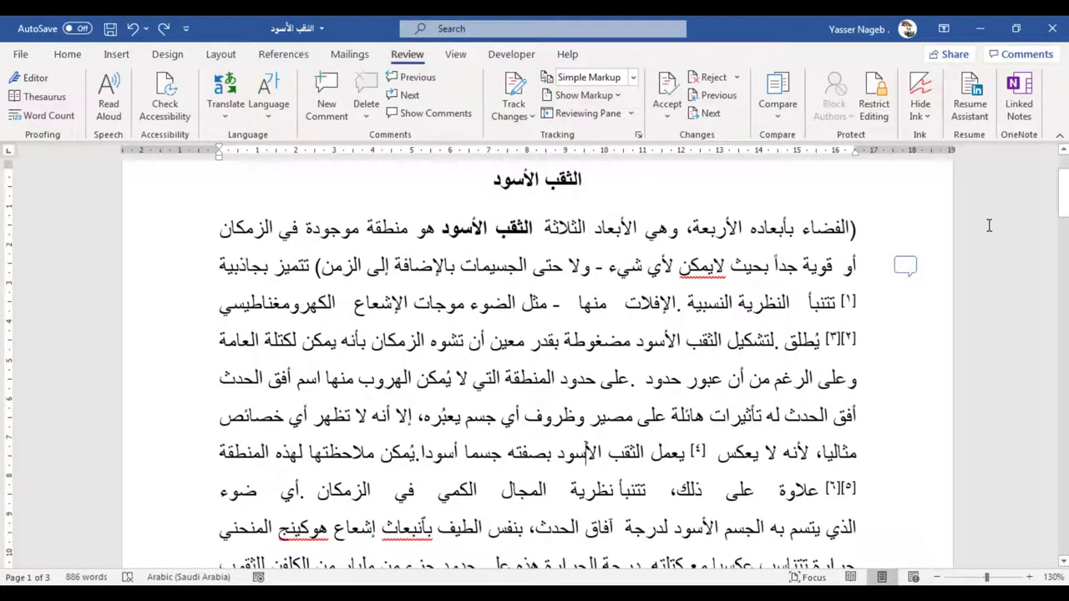
Step: Finish the reply 'تم' on the spelling comment and place the cursor inside 'لايمكن'
click(909, 271)
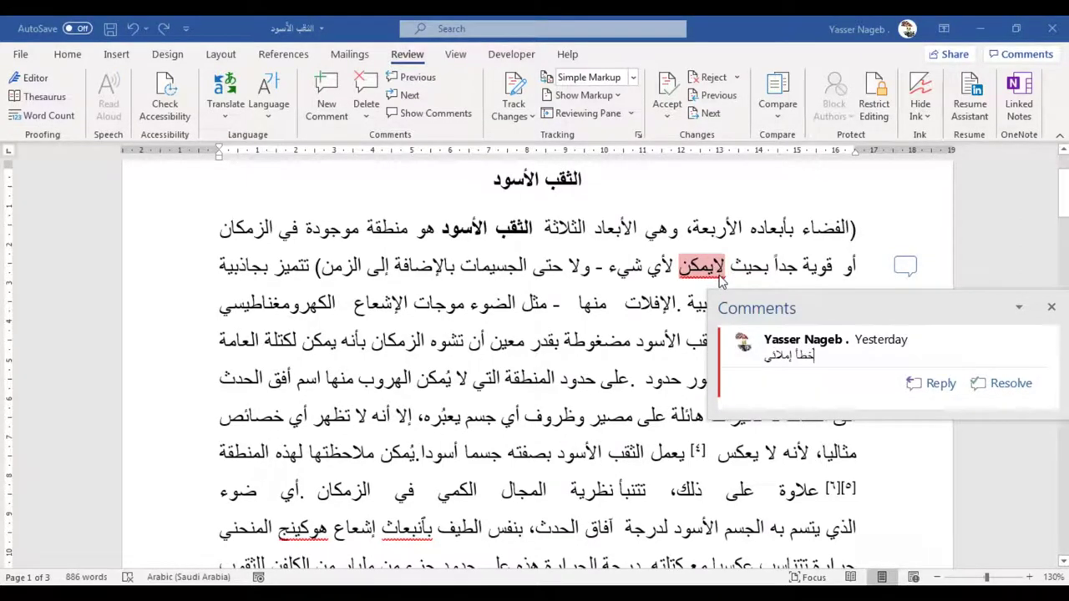
click(934, 389)
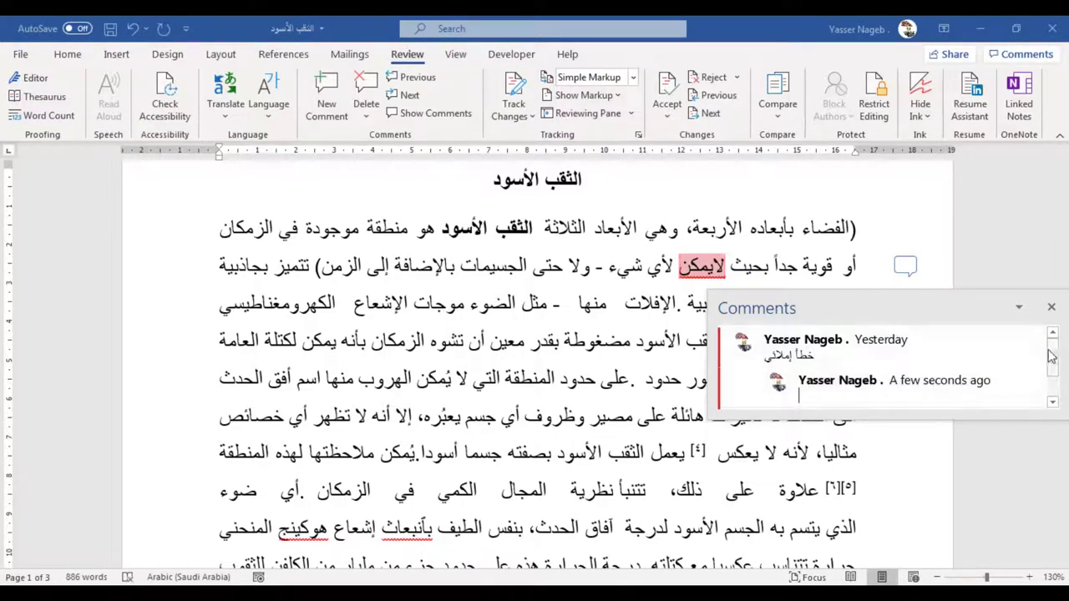
scroll(1055, 356, down, 1)
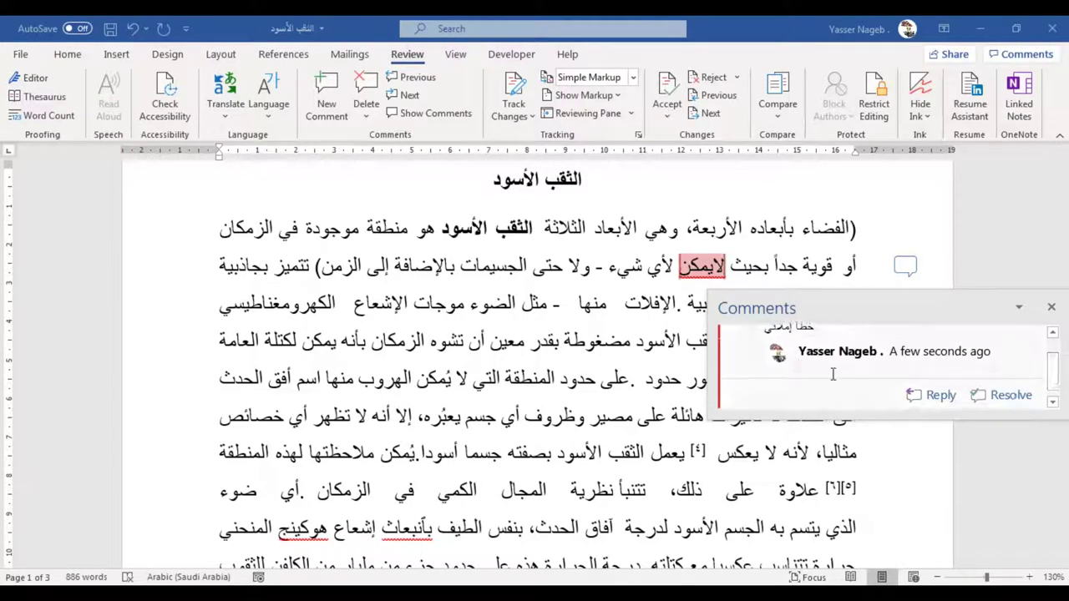
text(تم)
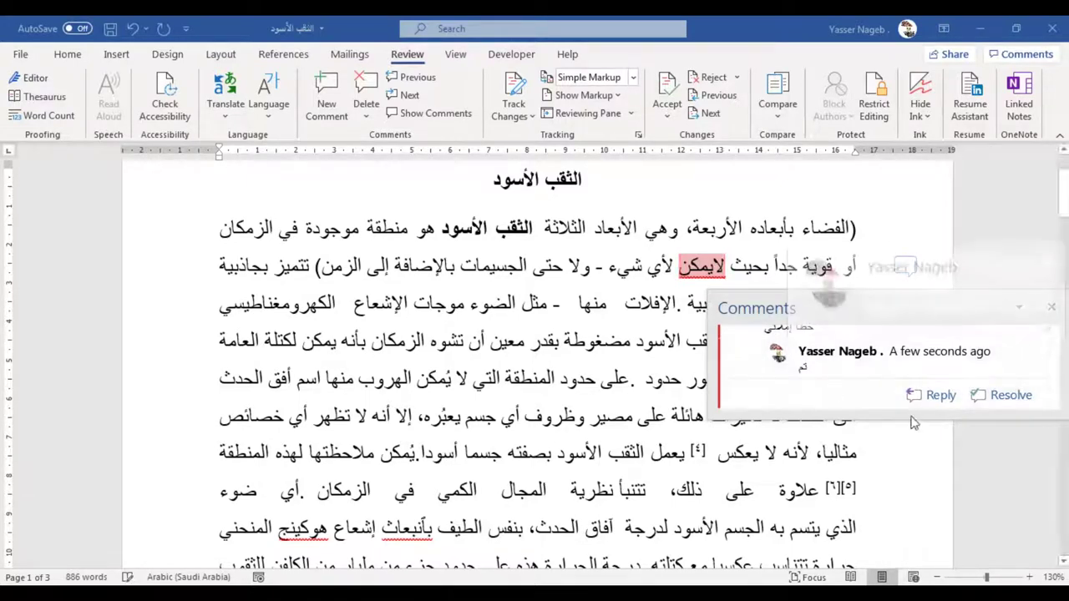
click(642, 386)
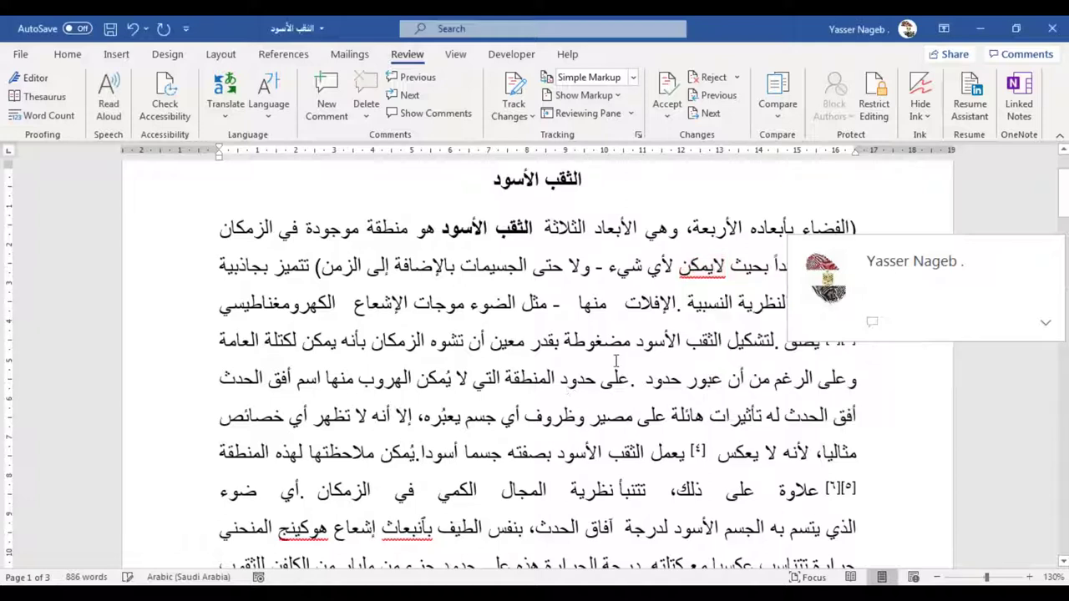
click(720, 265)
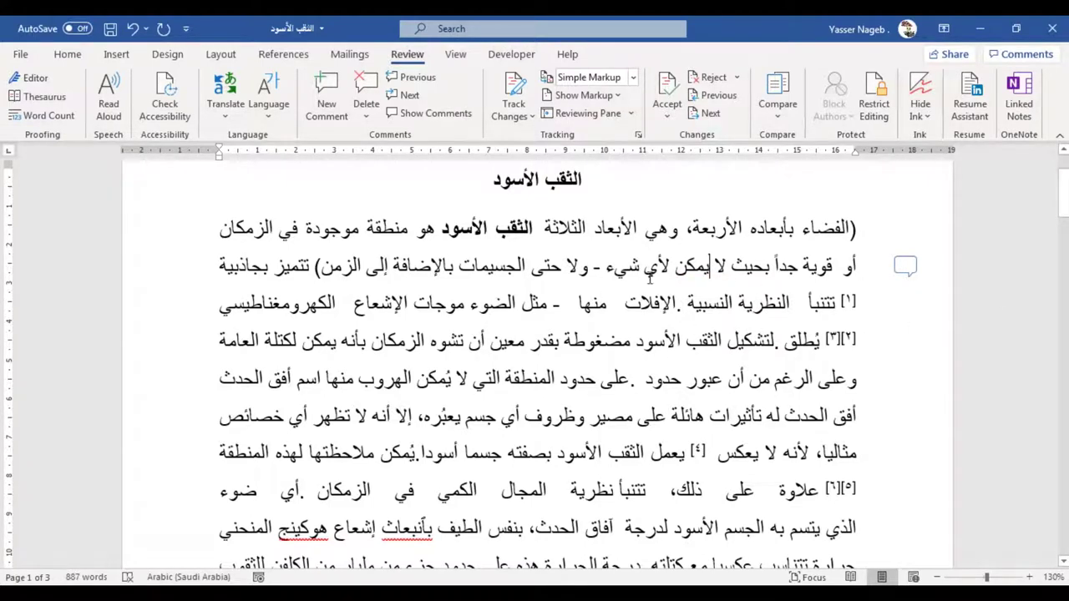
click(906, 267)
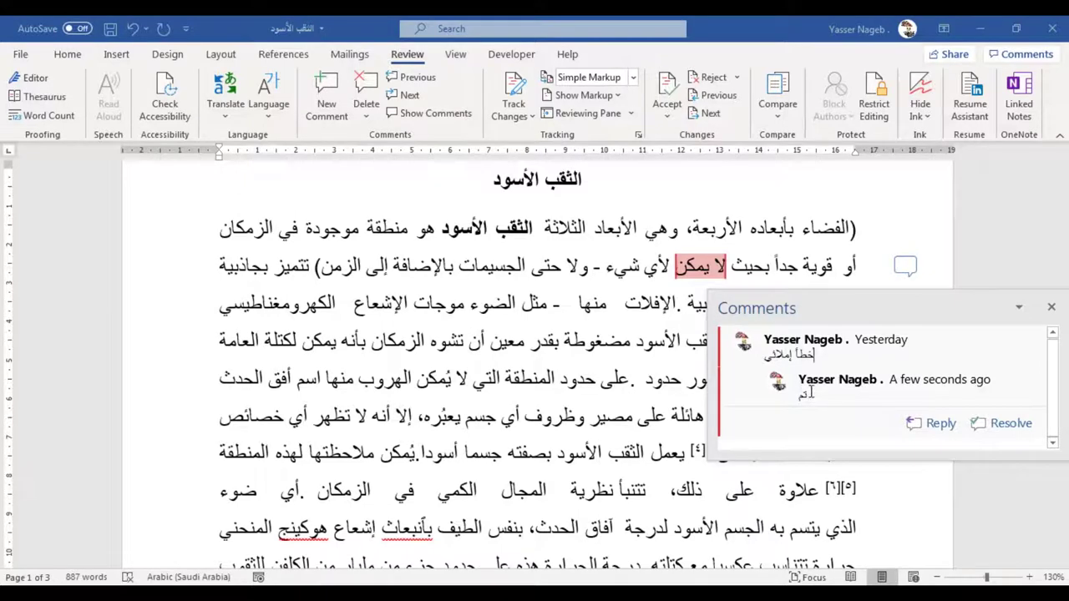
click(593, 342)
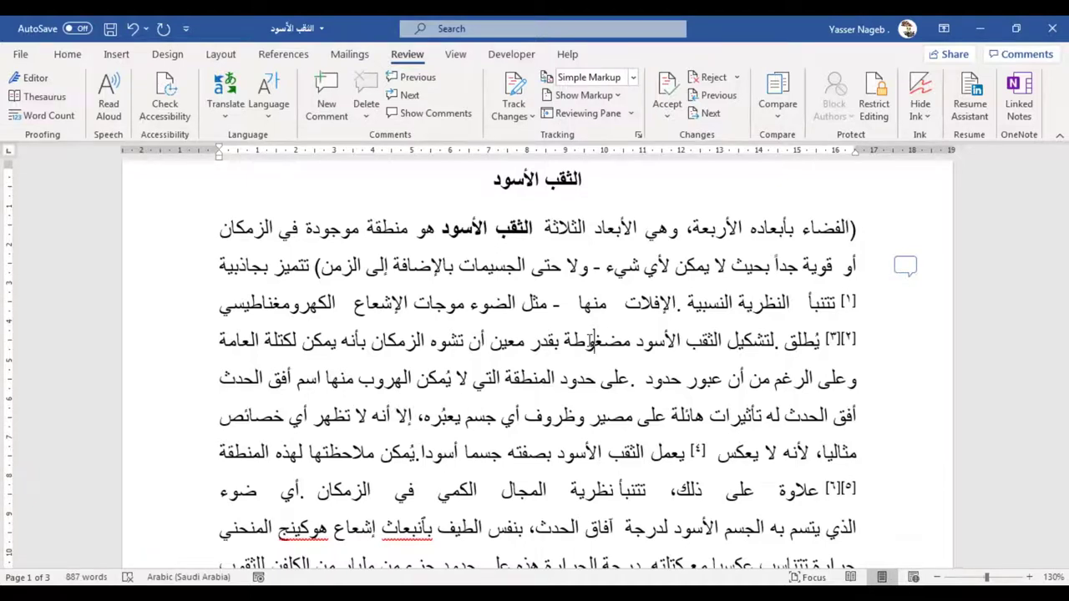
click(917, 272)
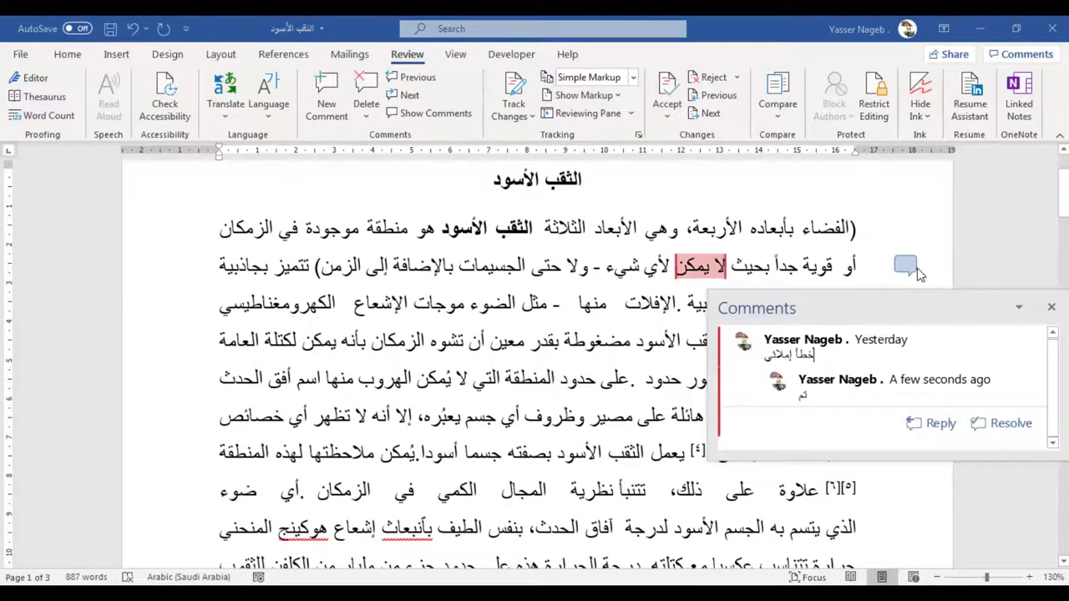
click(1006, 424)
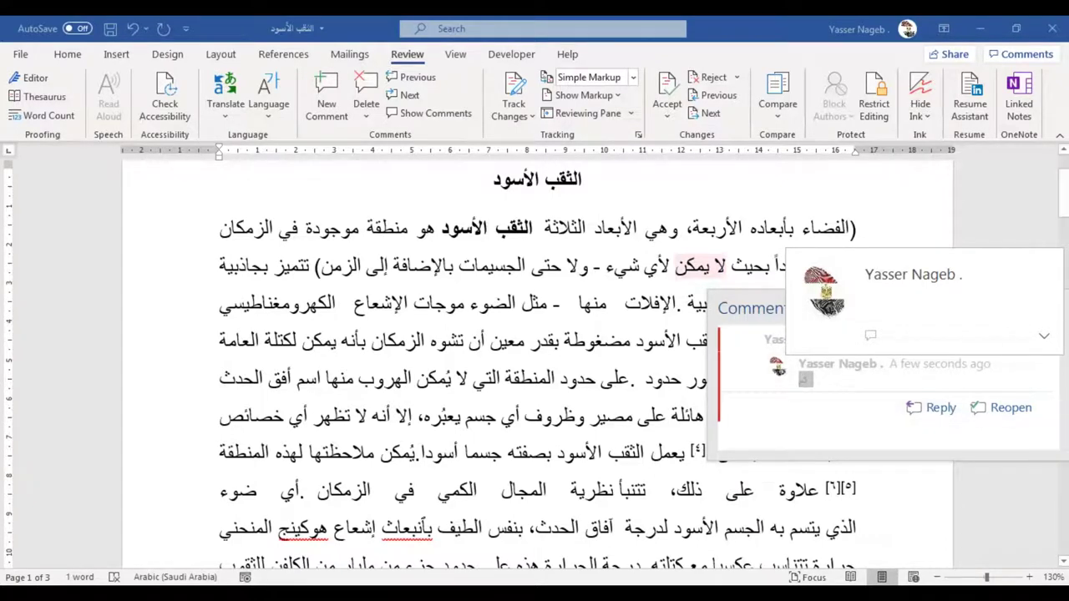
click(1011, 408)
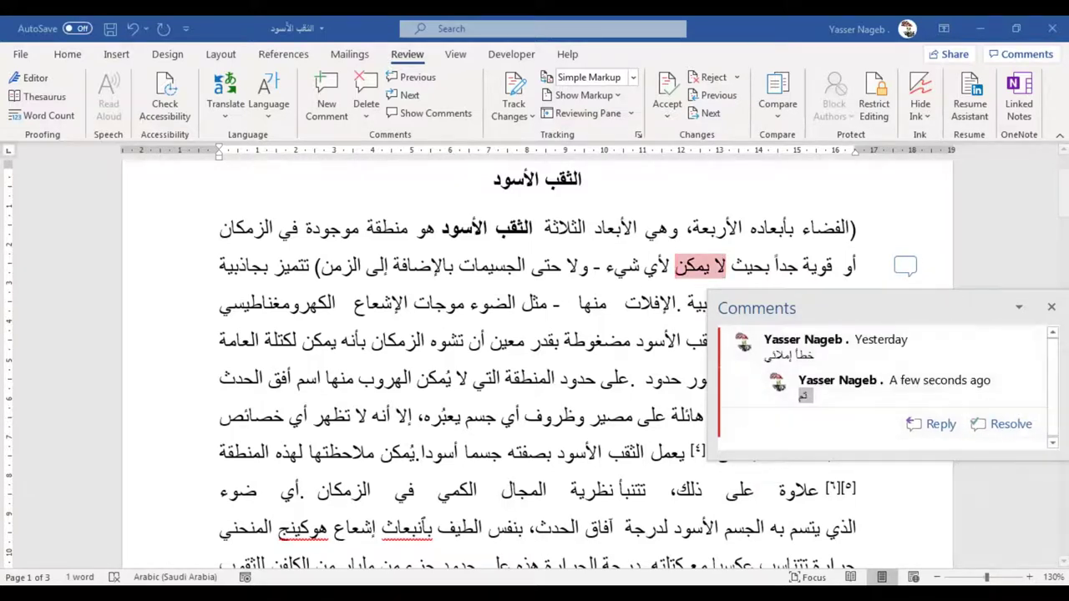
click(653, 341)
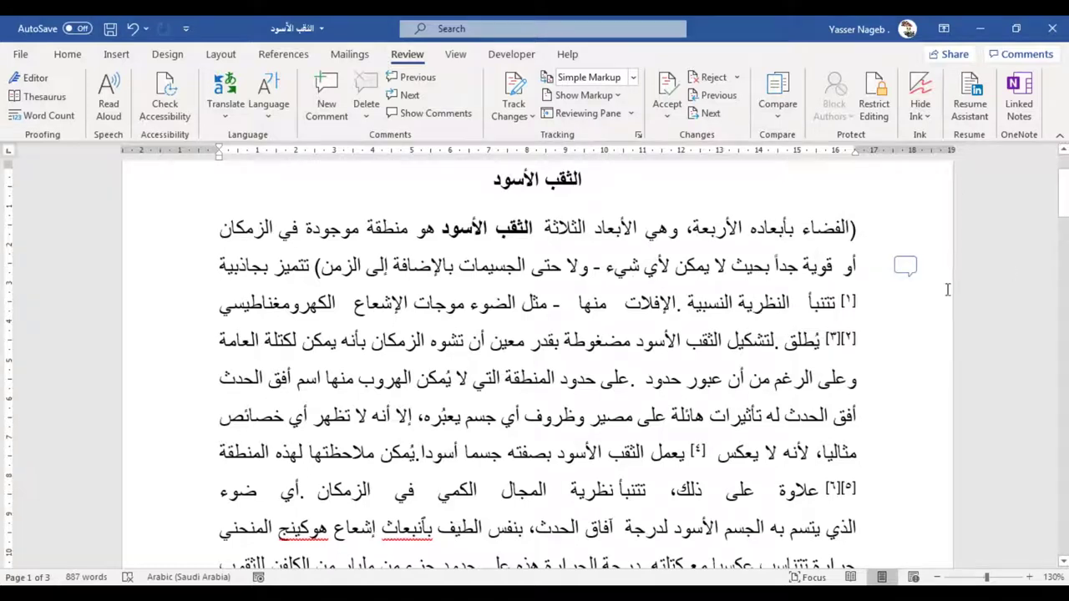
Step: Toggle Show Comments and the Show Markup Comments option so the 'خطأ إملائي' / 'تم' thread displays in full
click(426, 115)
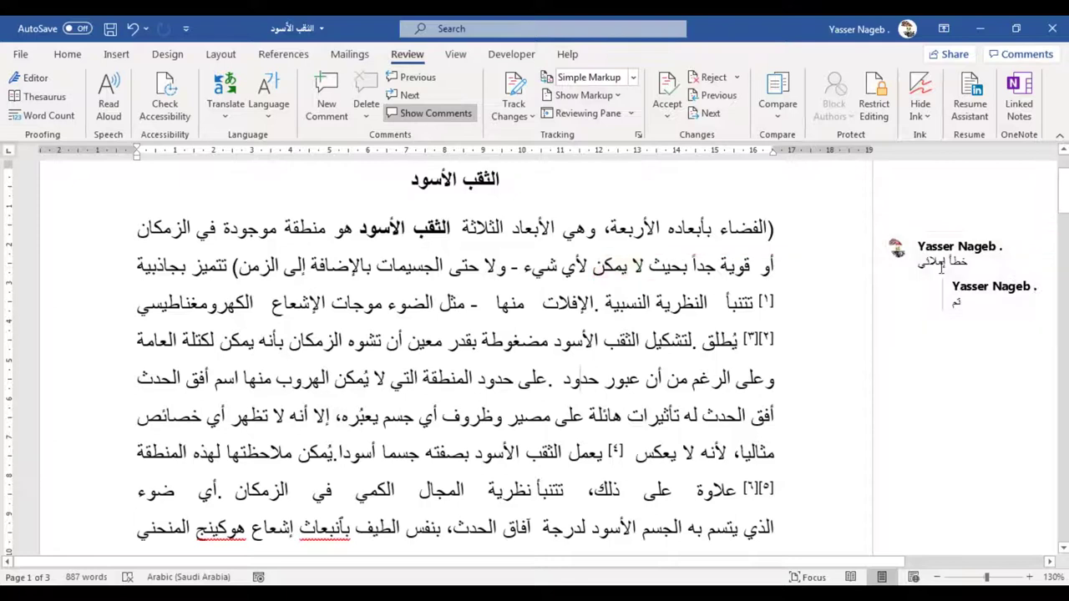
scroll(931, 334, up, 2)
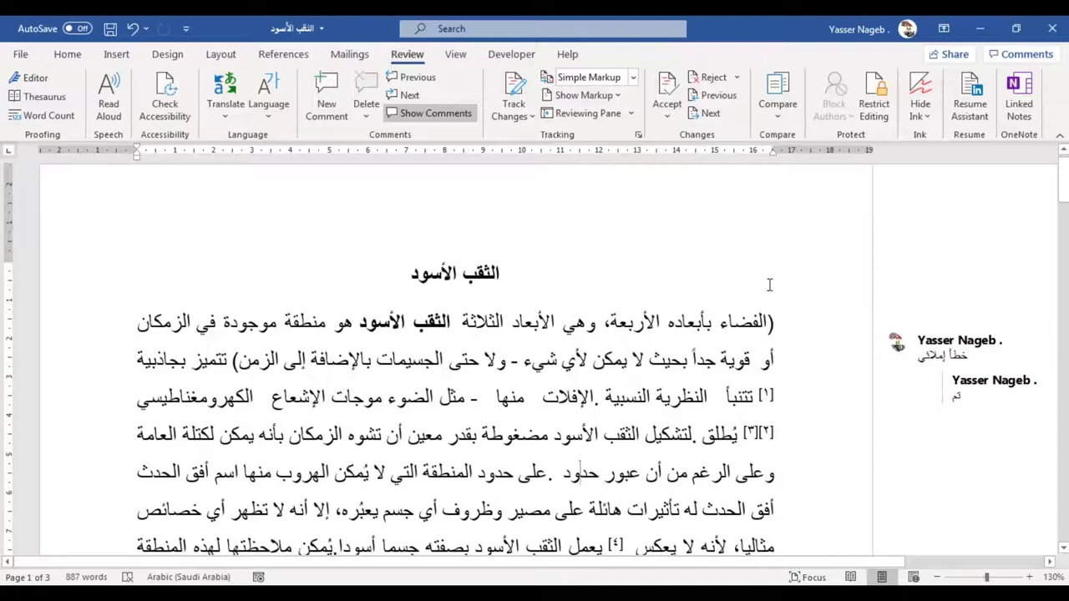
click(437, 114)
click(437, 114)
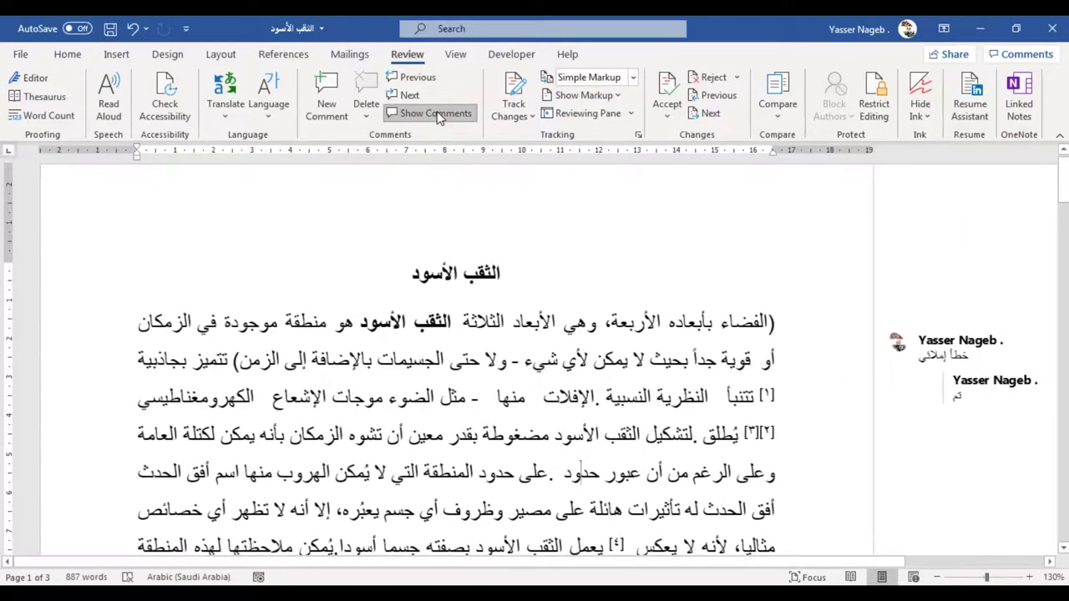
click(583, 95)
click(579, 117)
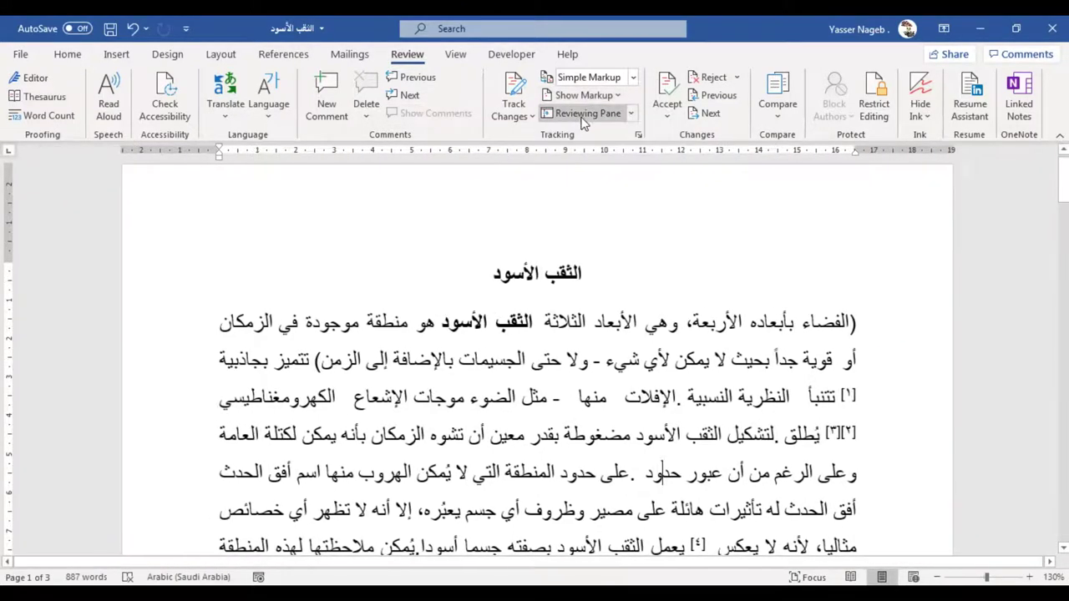
click(585, 94)
click(592, 118)
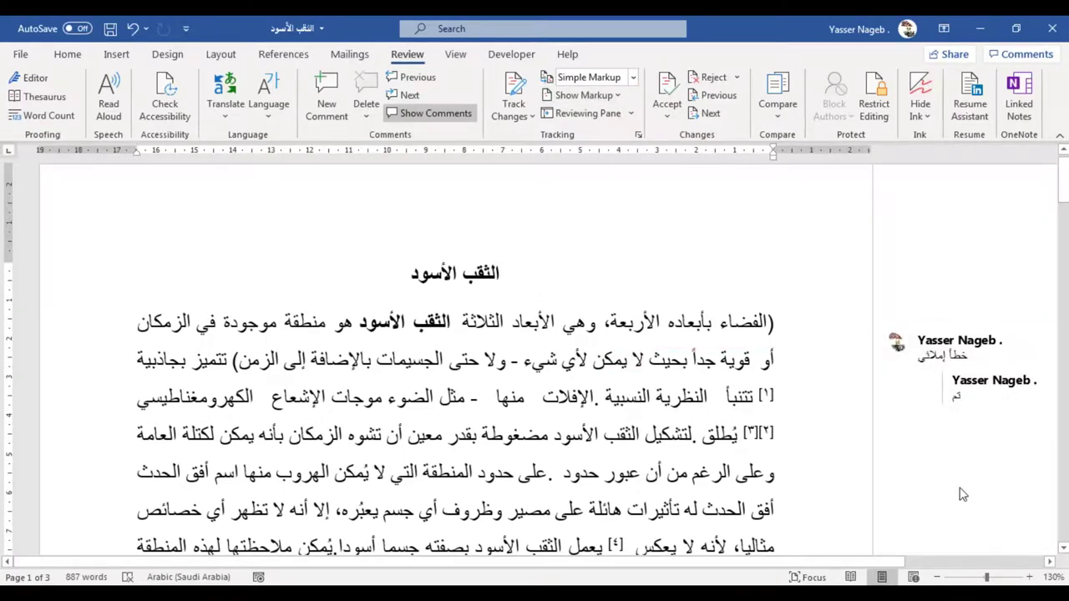
click(961, 367)
click(1054, 240)
Step: Toggle the comments list and Show Markup options, ending with Comments unchecked in Show Markup
click(610, 100)
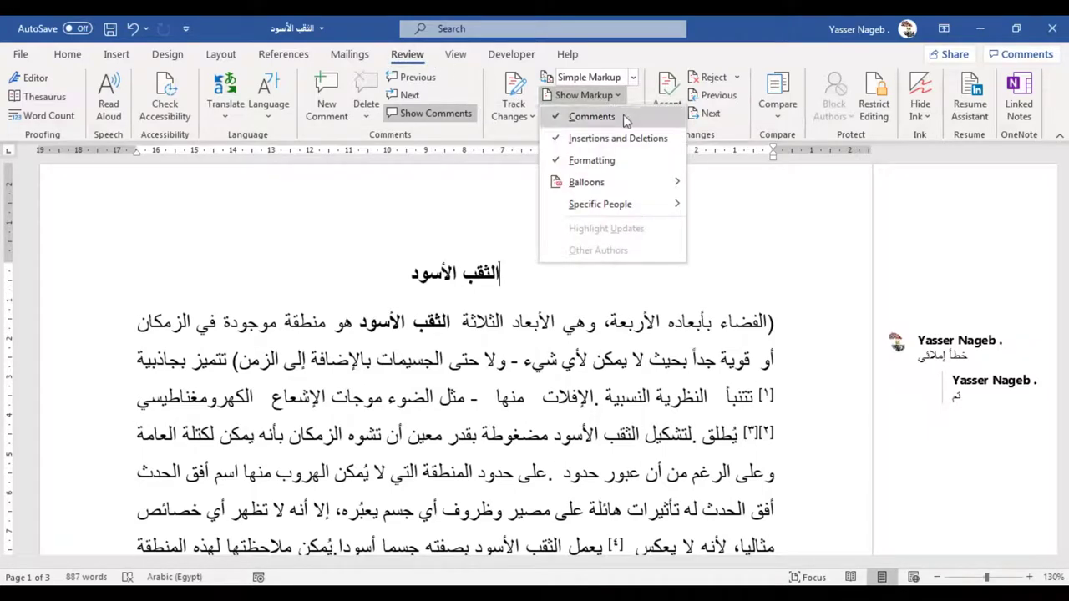
click(623, 117)
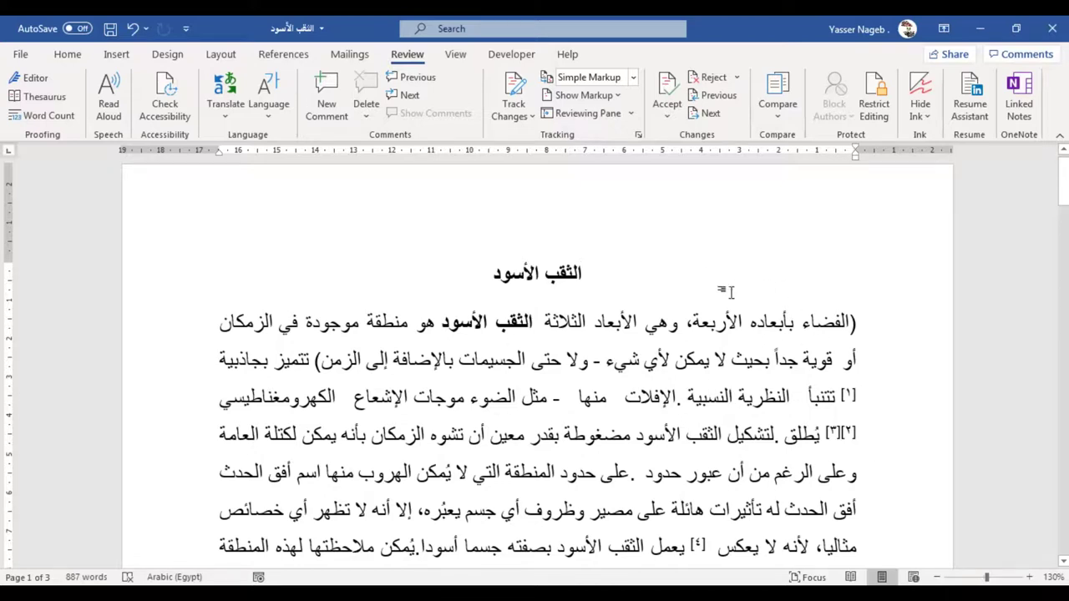
click(605, 94)
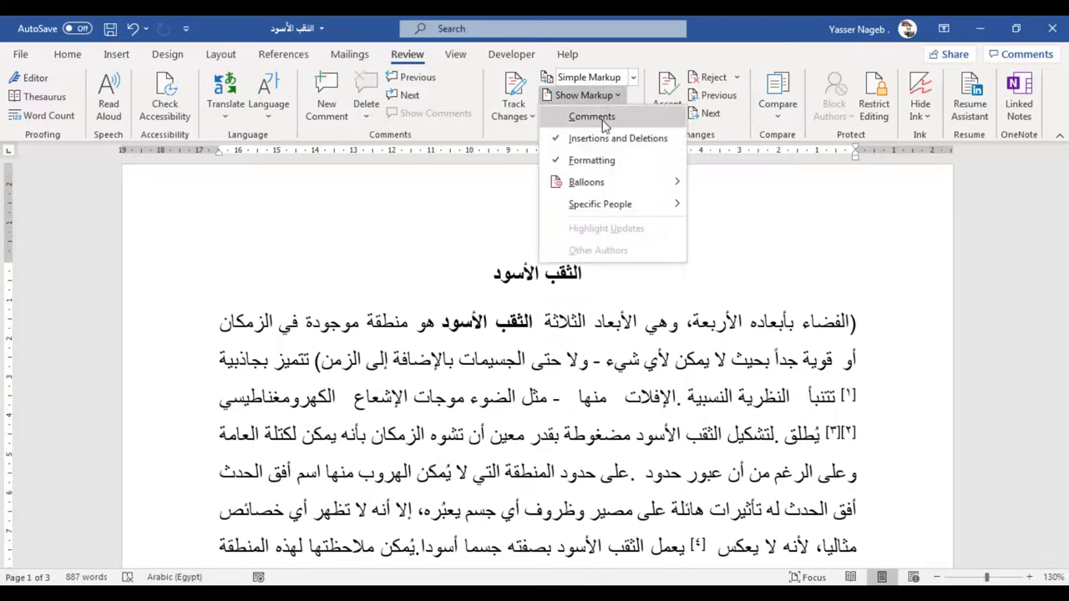
click(605, 121)
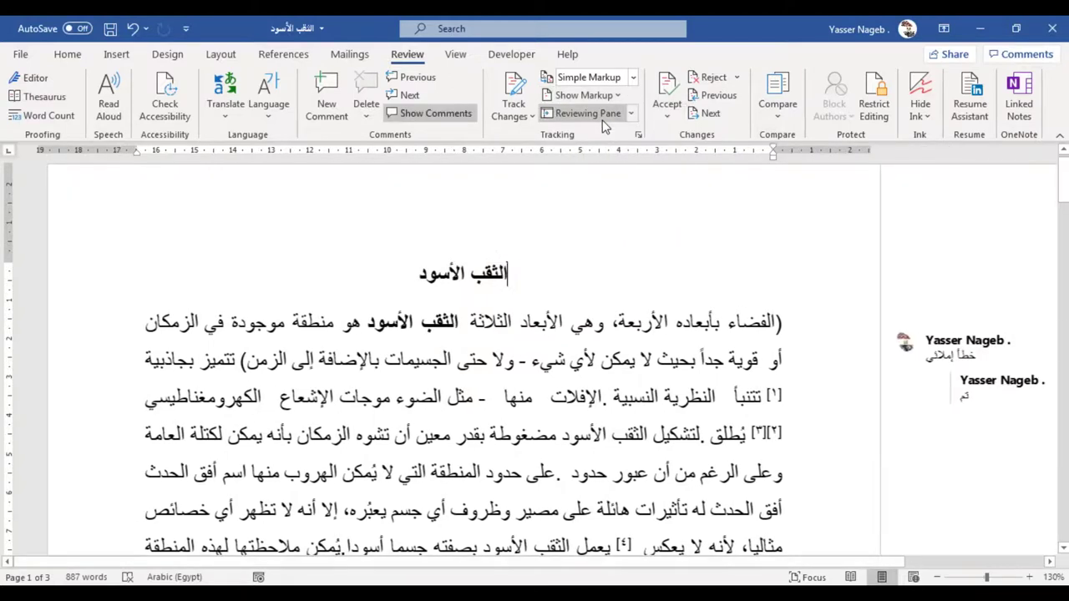
click(429, 115)
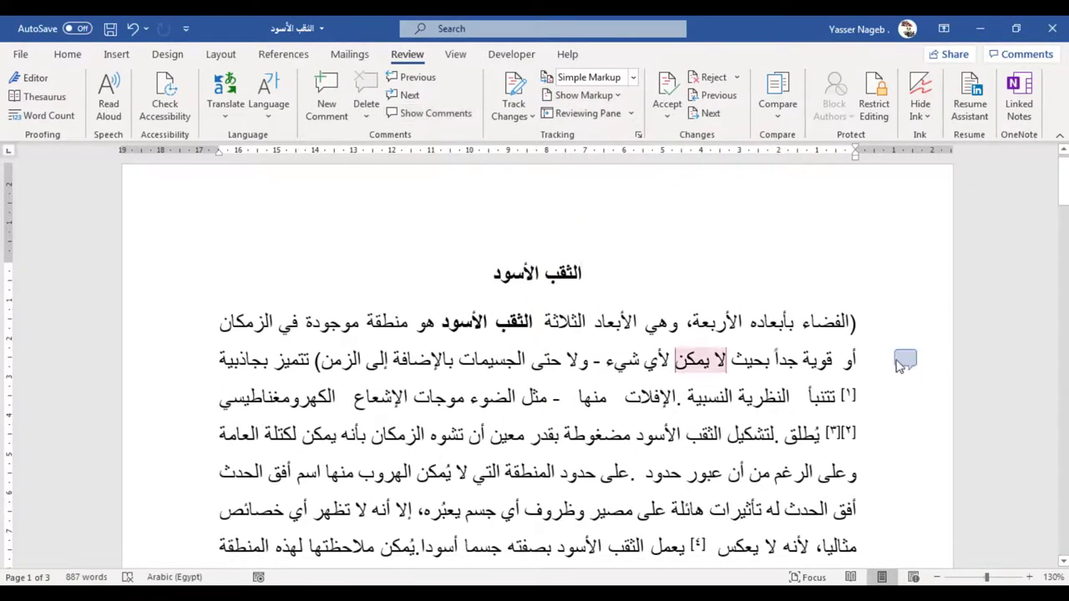
click(425, 113)
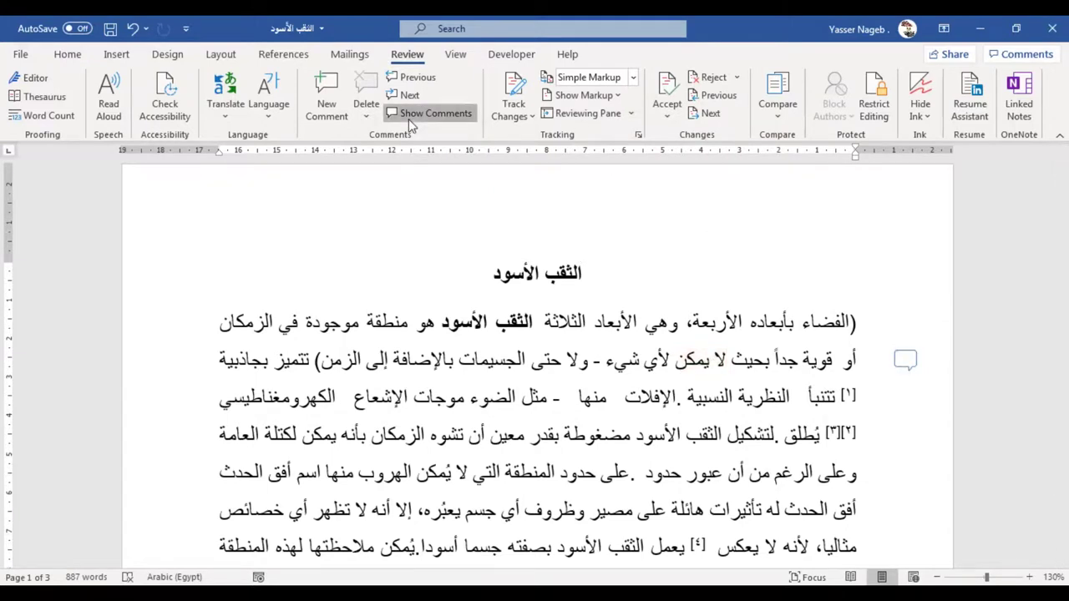
click(424, 113)
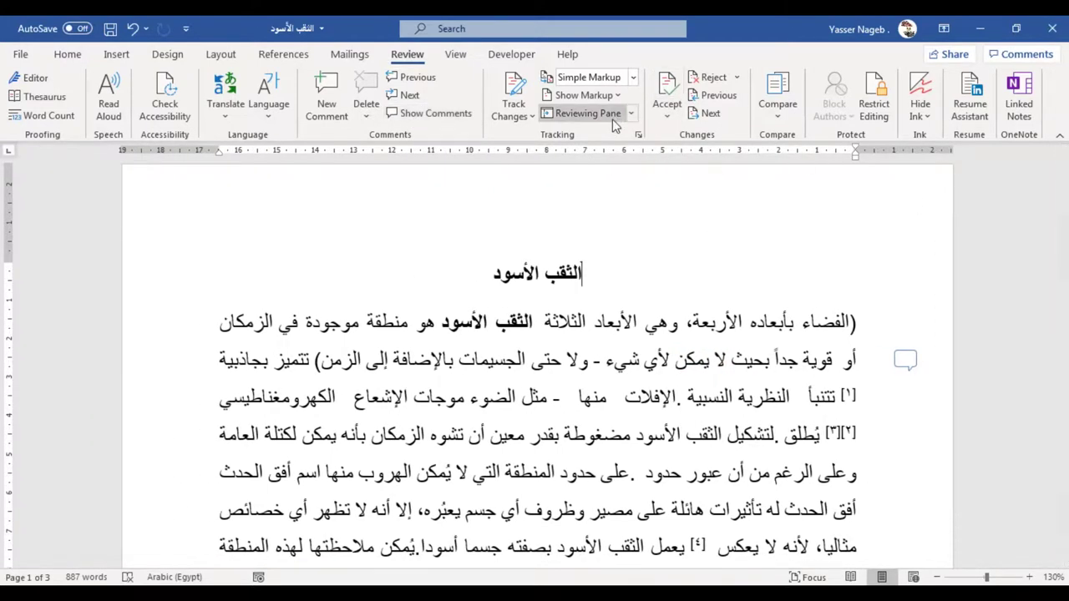
click(585, 95)
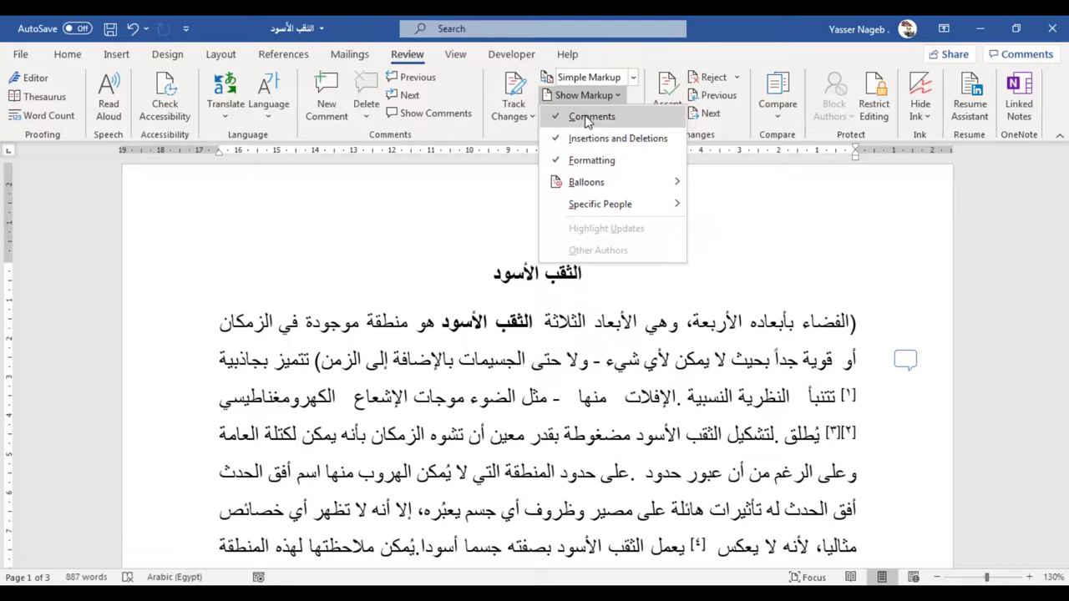
click(589, 117)
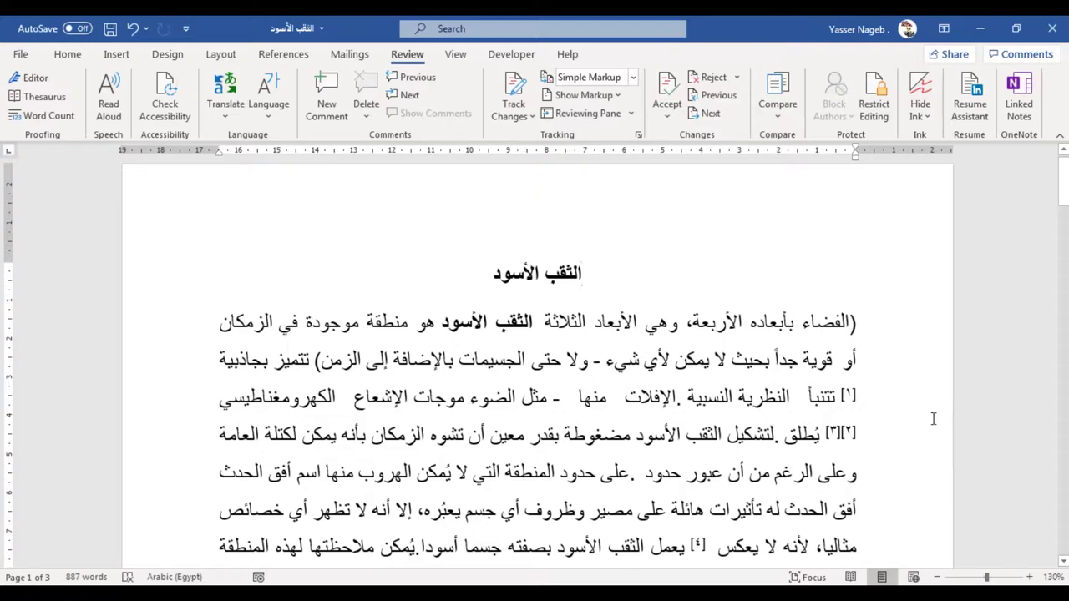
Step: Save the black-hole document with comment display switched off
click(109, 30)
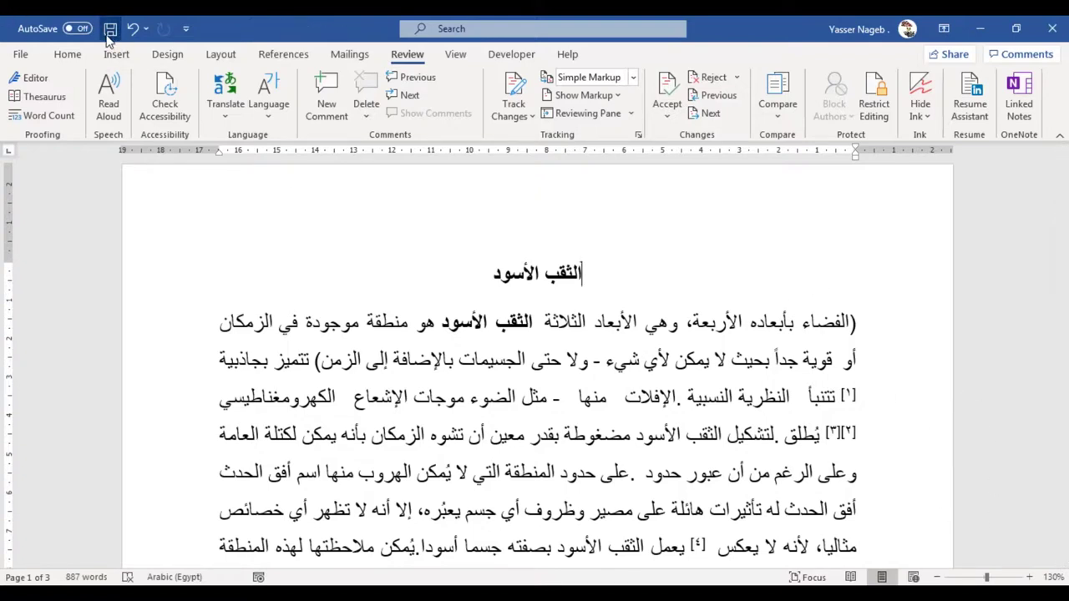